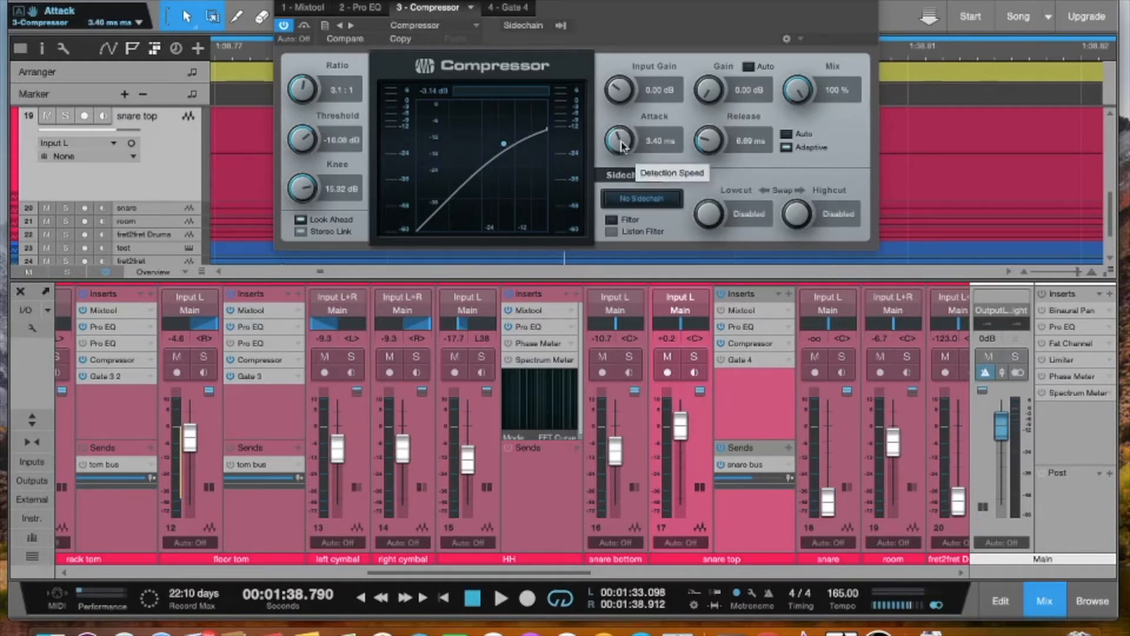
Sweep the snare top compressor's Attack to 0.10 ms, 400 ms, 0.24 ms and 0.53 ms, ending at 0.21 ms
drag(621, 144, 613, 152)
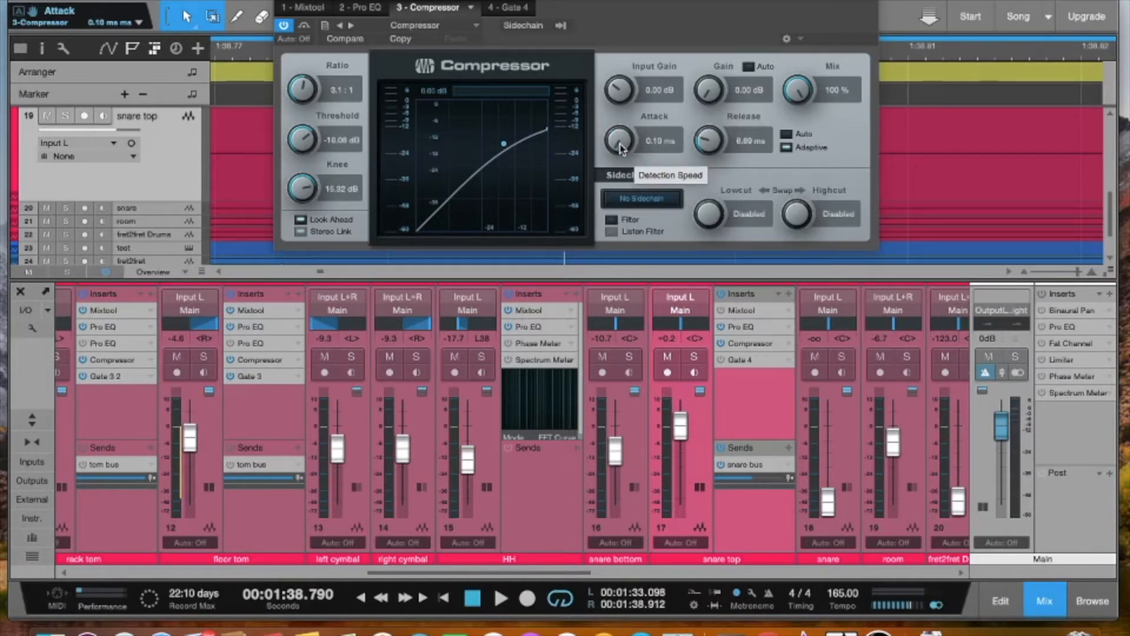
drag(620, 148, 650, 143)
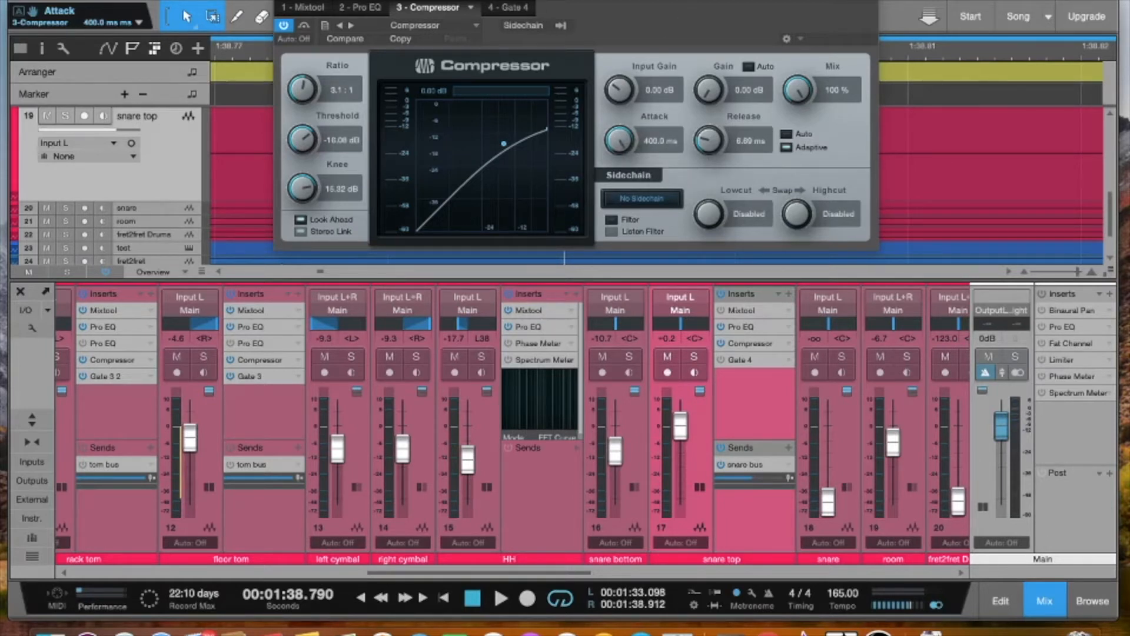
drag(618, 140, 571, 225)
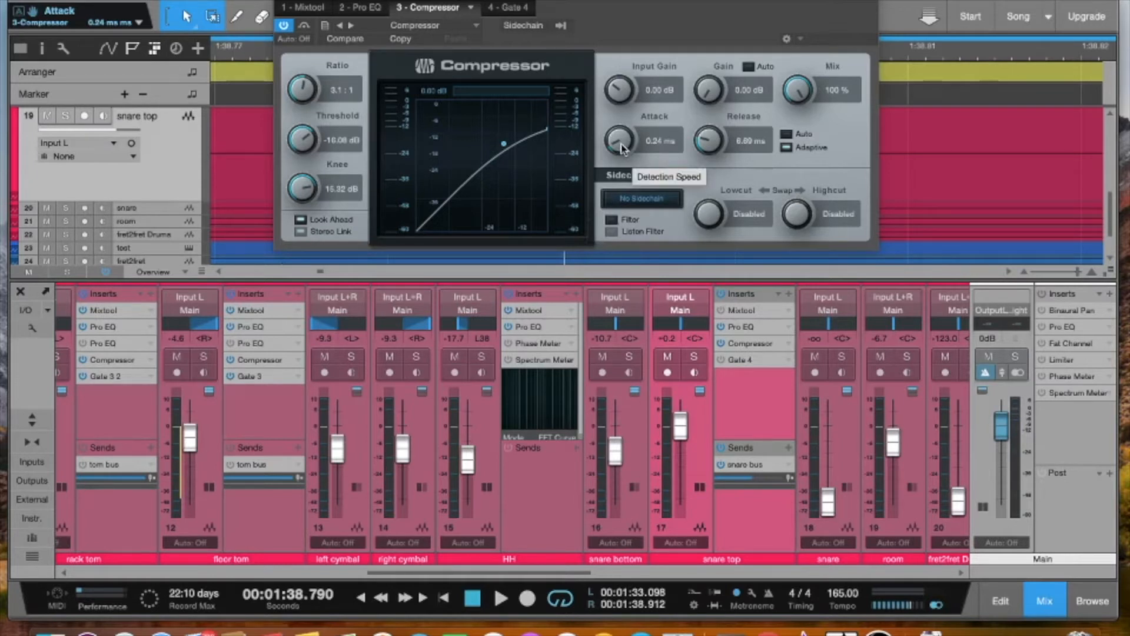
drag(622, 148, 626, 135)
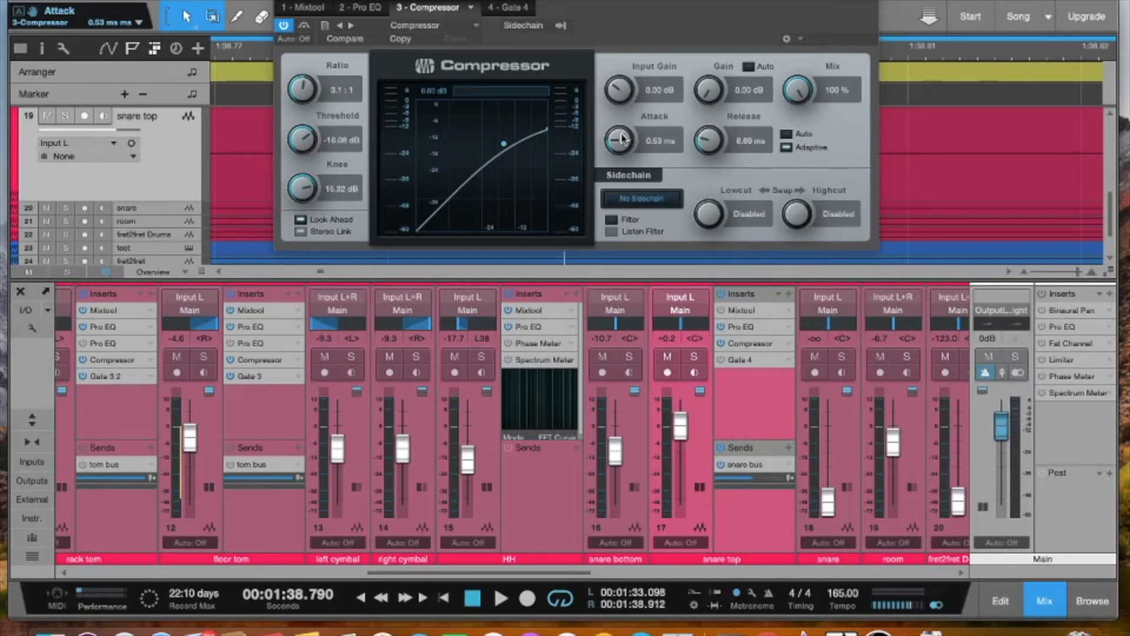
drag(619, 138, 617, 146)
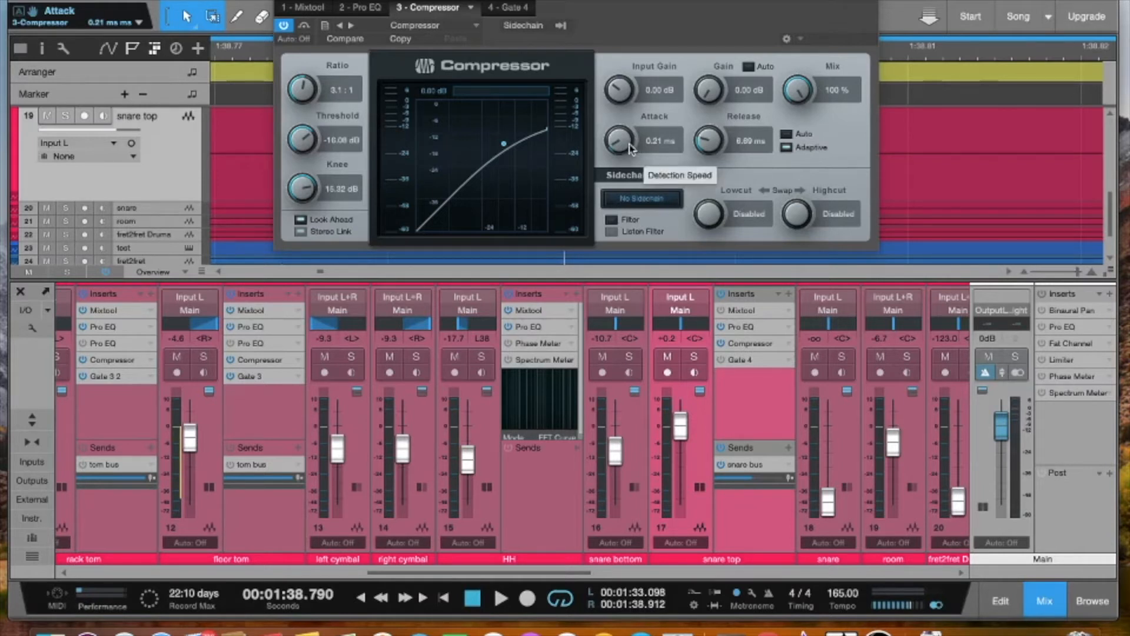
Set the snare top compressor's Release to 2.00 s and its Attack to 1.81 ms
drag(709, 140, 795, 70)
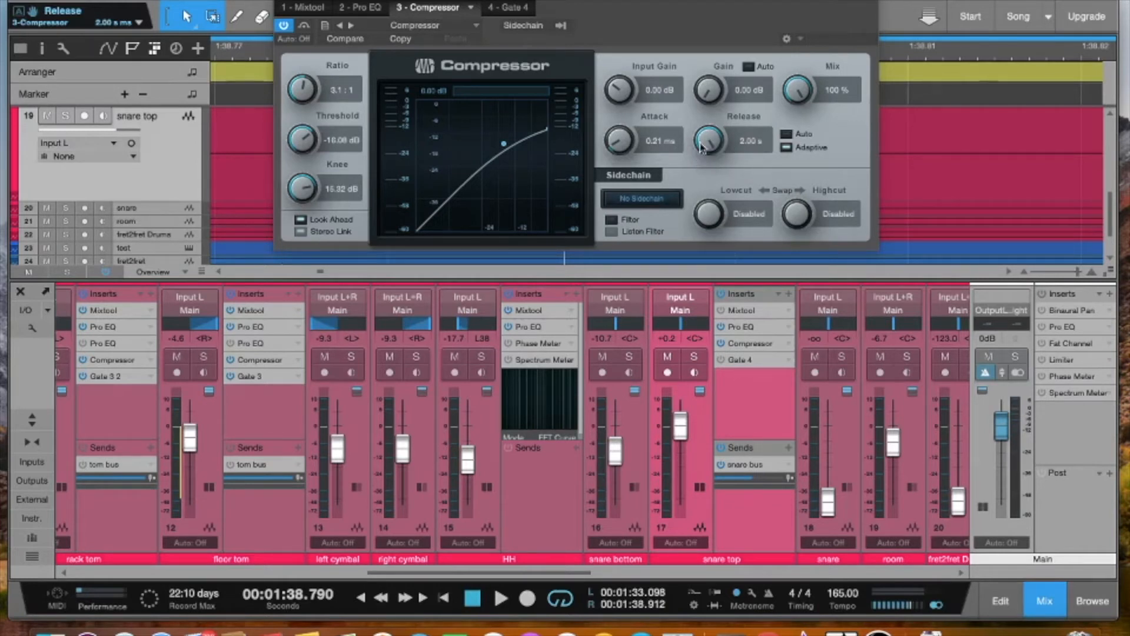
drag(621, 149, 629, 113)
Move the compressor window off the tracks and select the snare top hit and its decay, starting at 1:38.121
drag(631, 24, 534, 337)
scroll(511, 149, down, 5)
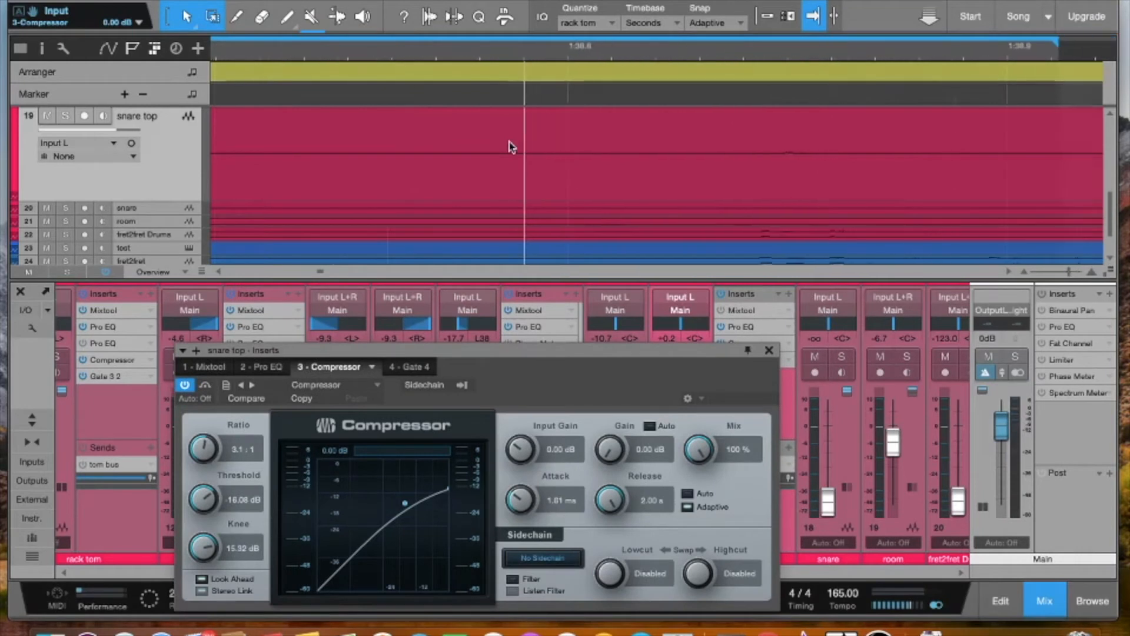
scroll(511, 149, down, 5)
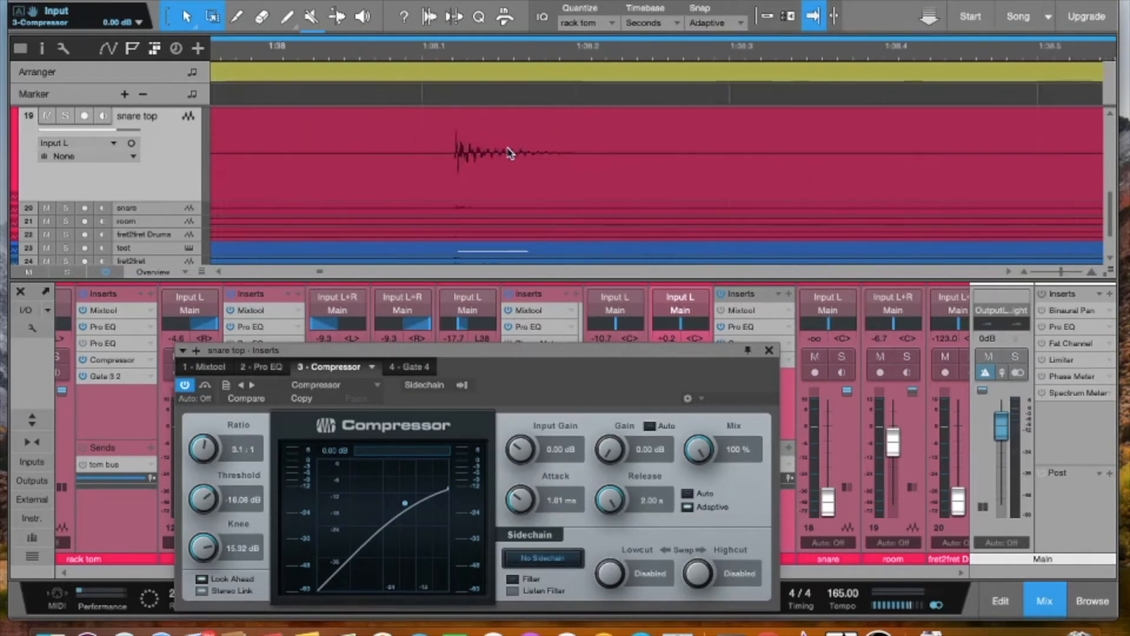
scroll(510, 151, up, 8)
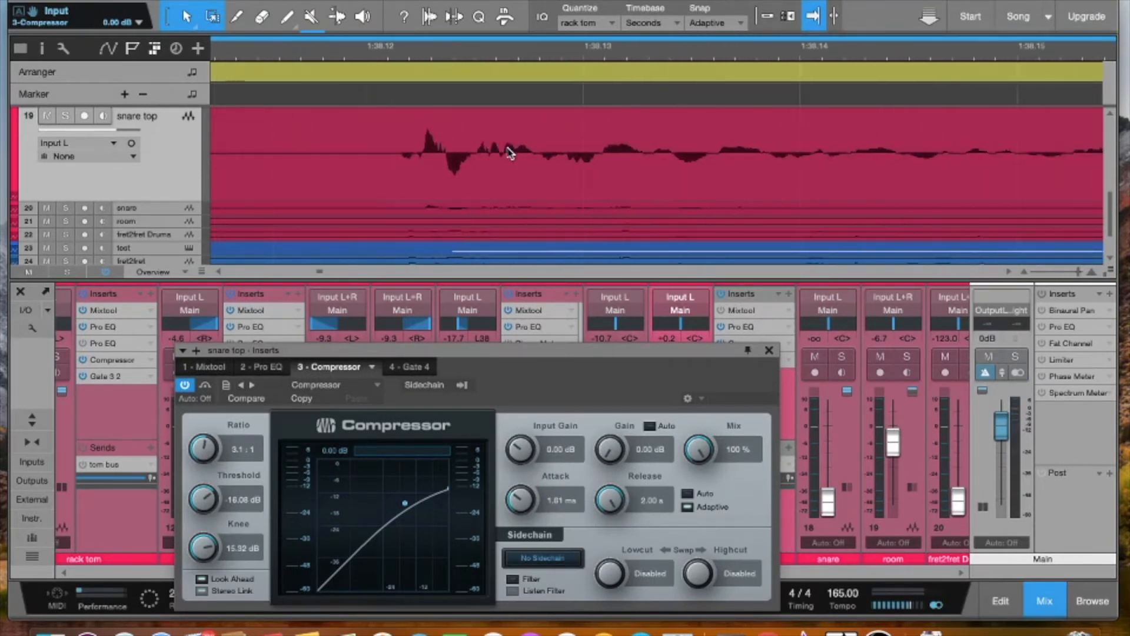
click(397, 124)
drag(397, 122, 972, 167)
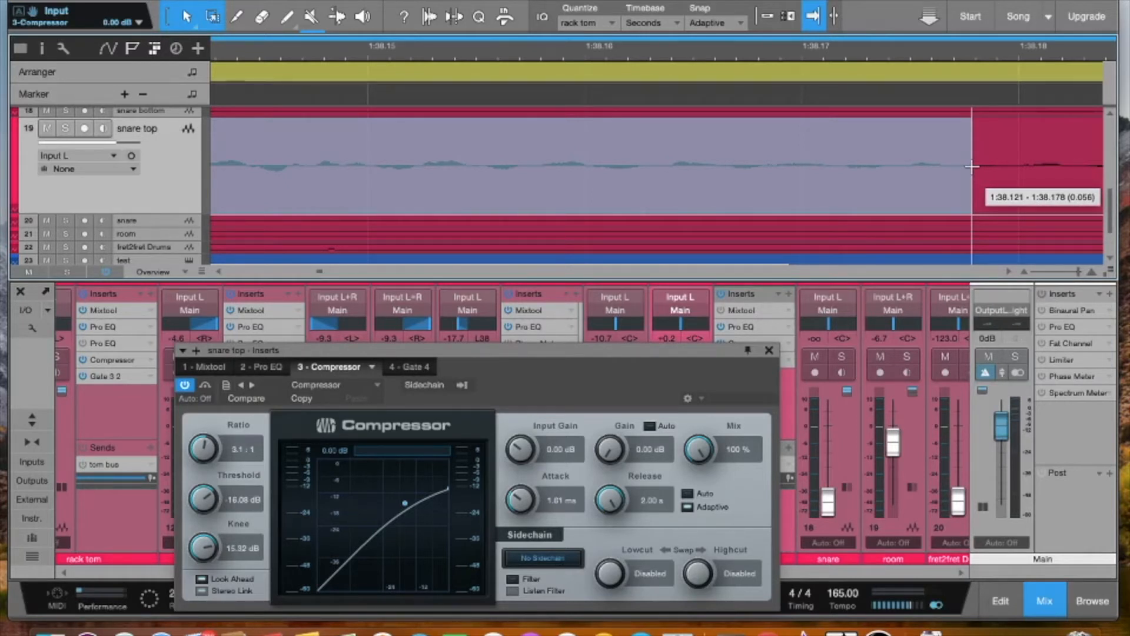
drag(972, 167, 848, 197)
Bring the compressor window back up and set its Attack to the 400 ms maximum, followed by the 0.10 ms minimum
drag(625, 375, 768, 23)
drag(661, 148, 664, 97)
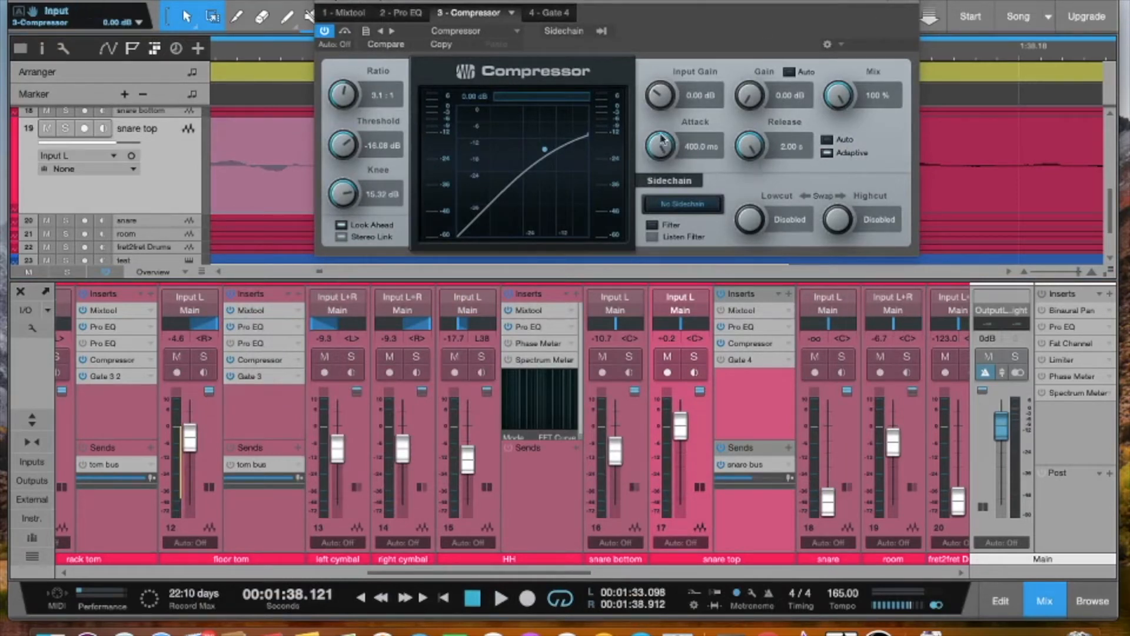
drag(676, 24, 643, 92)
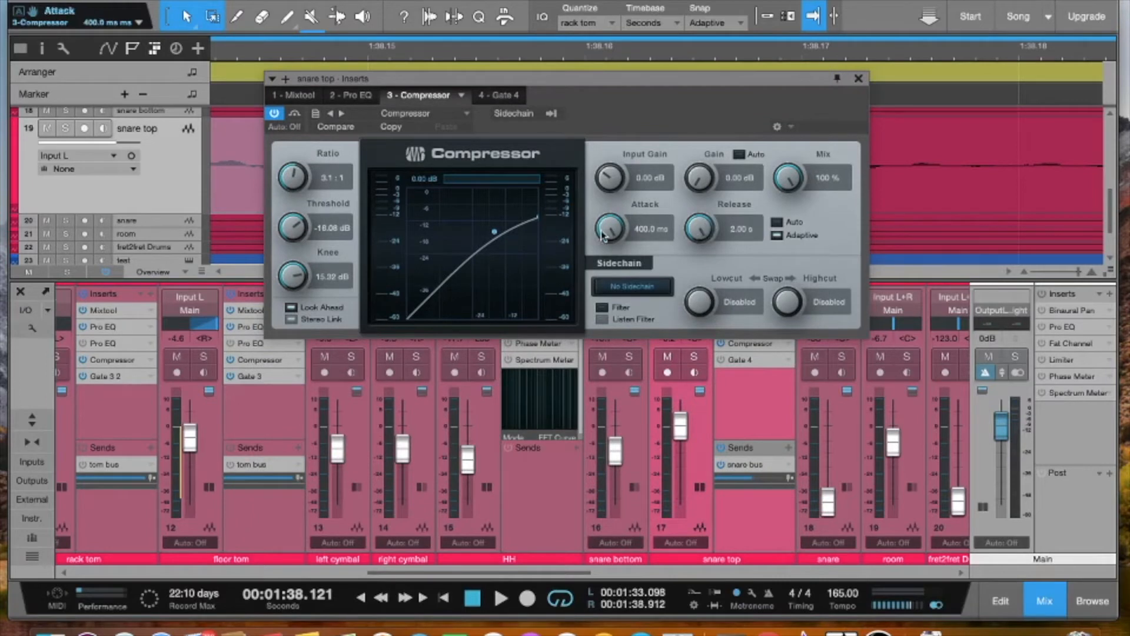
drag(610, 229, 448, 417)
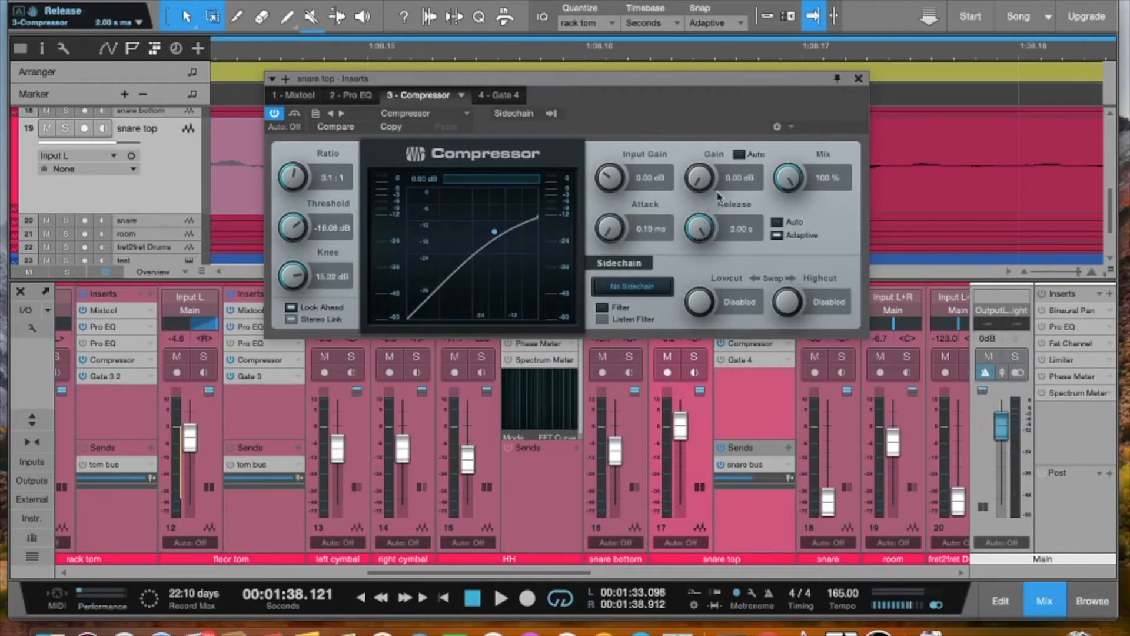
Move the compressor window aside to view the snare waveform and back, and set Attack to 3.13 ms and Release to 1.00 ms
drag(700, 103, 649, 338)
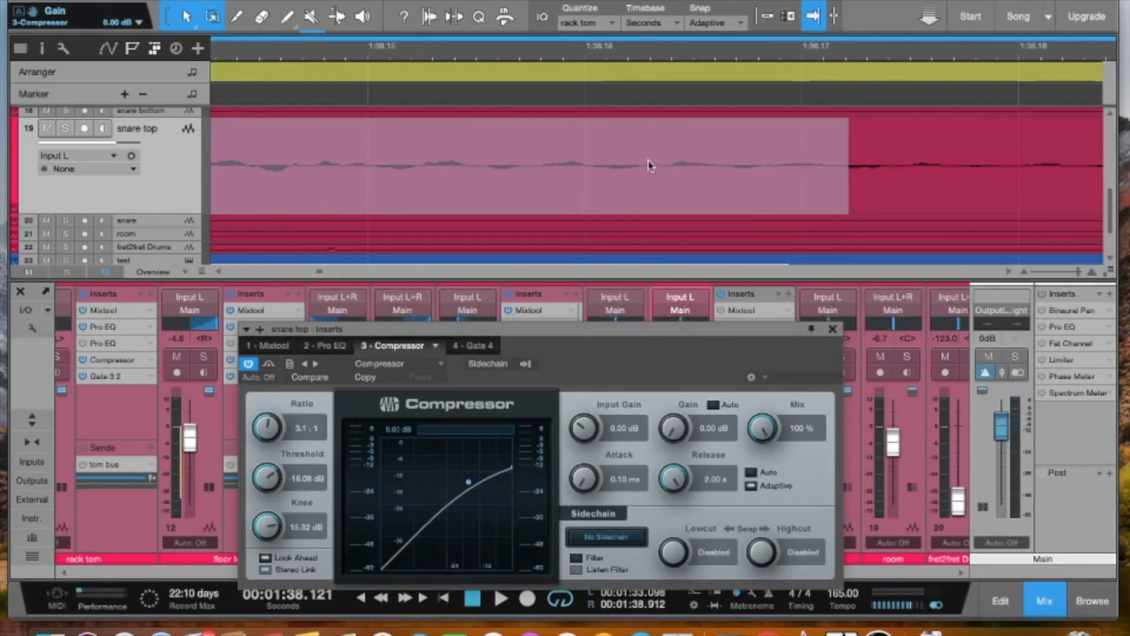
drag(641, 328, 689, 40)
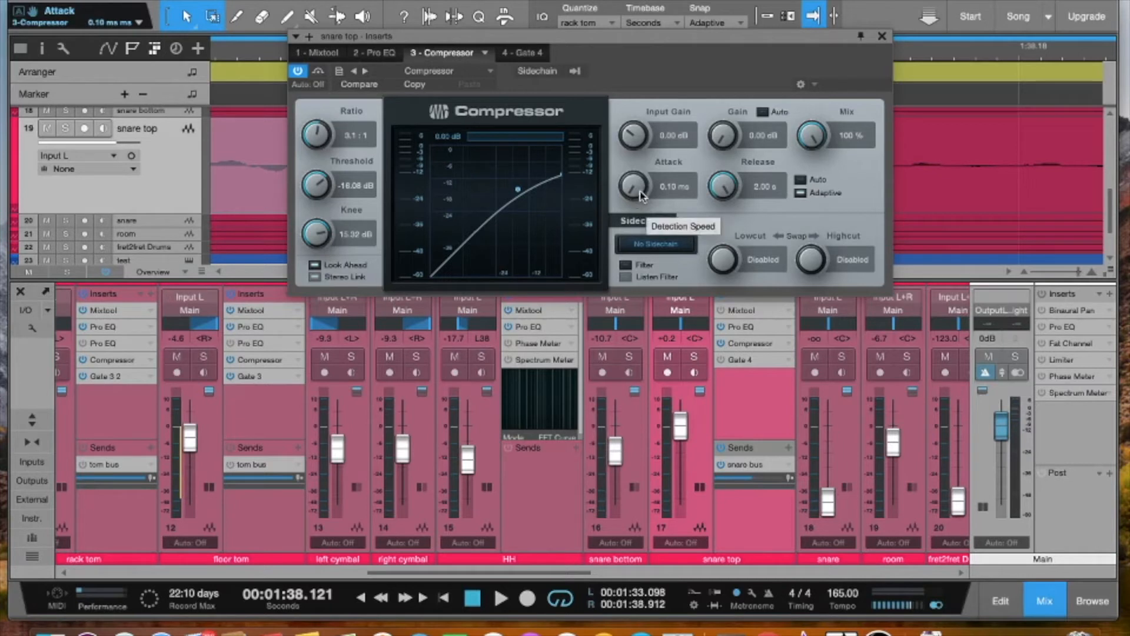
drag(636, 190, 633, 175)
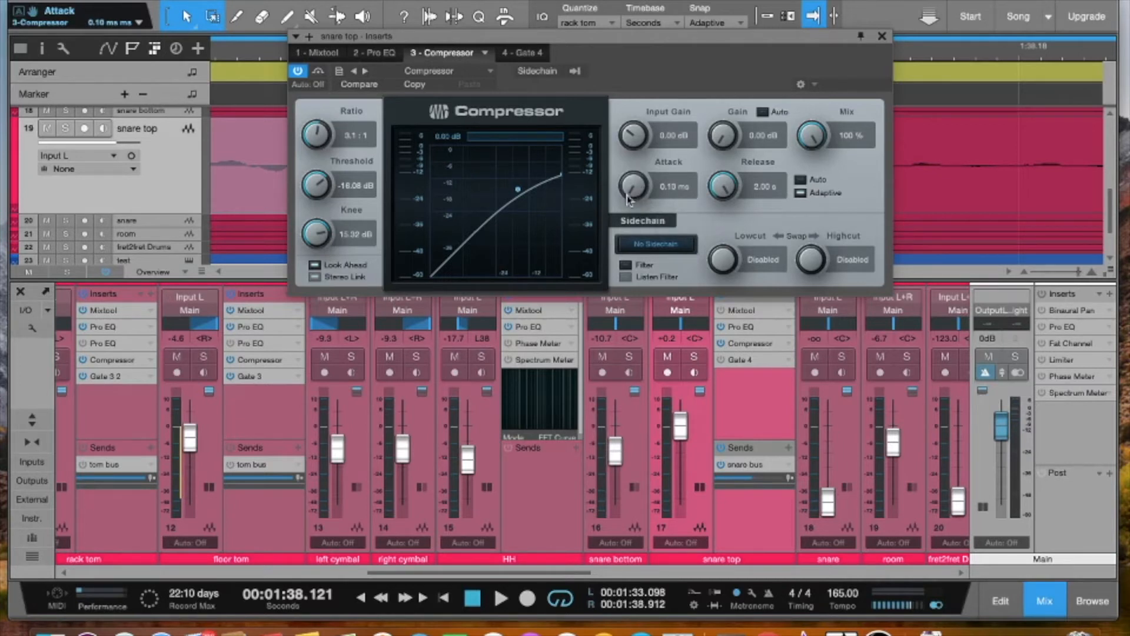
drag(628, 199, 647, 152)
drag(723, 188, 648, 296)
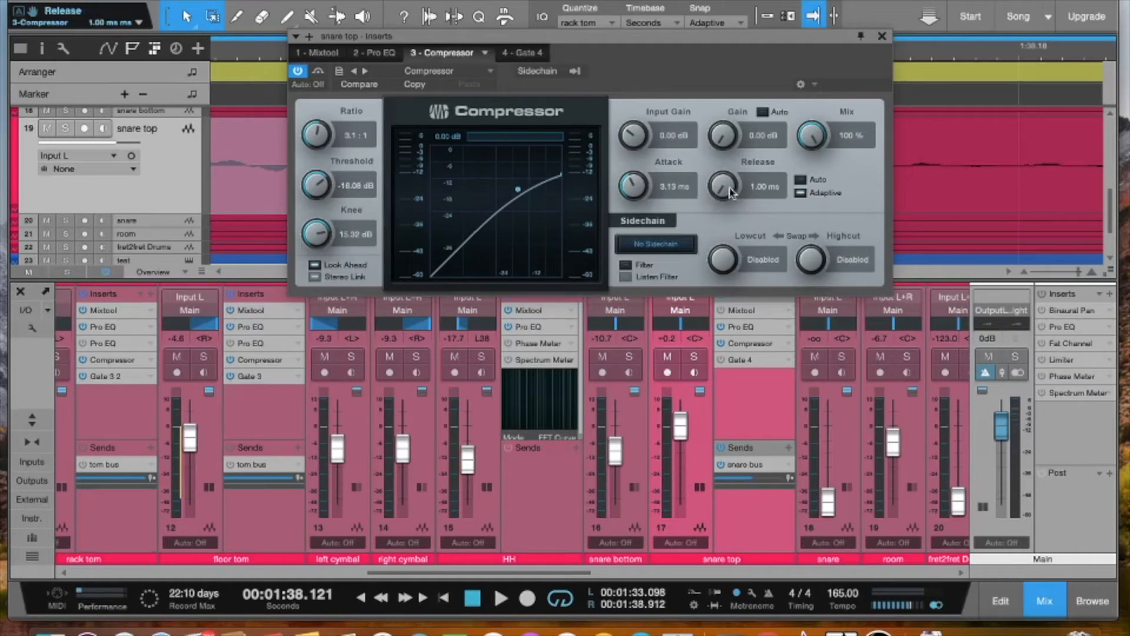
drag(719, 196, 722, 177)
drag(812, 100, 659, 297)
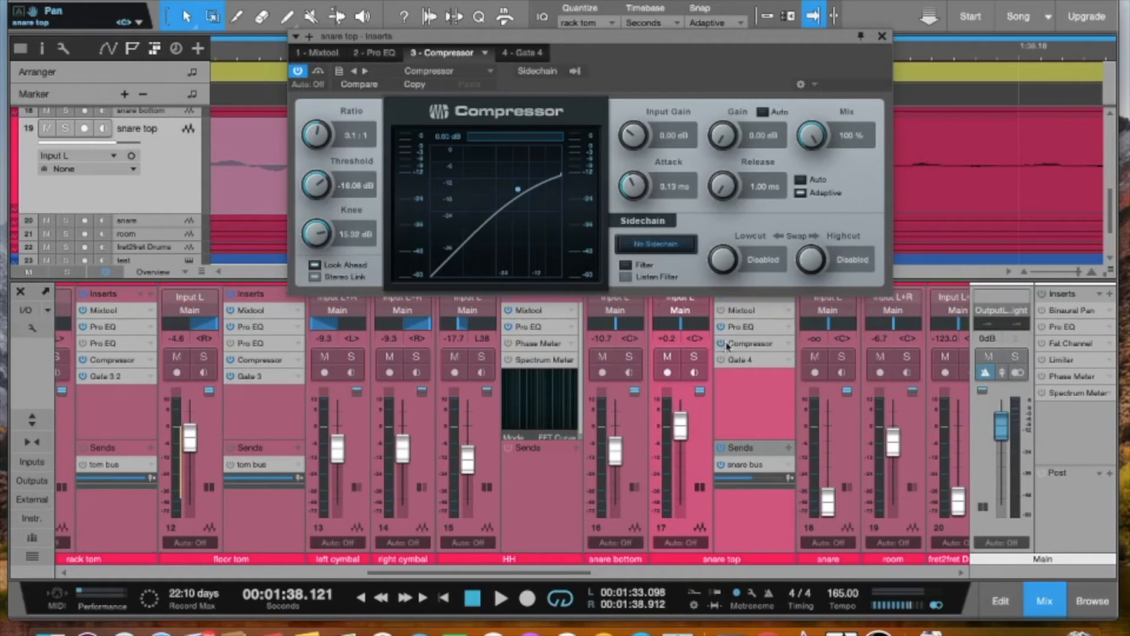
Play the loop with snare top soloed, auditioning a 2.00 s Release with the Attack at 400 ms and at 0.10 ms
key(space)
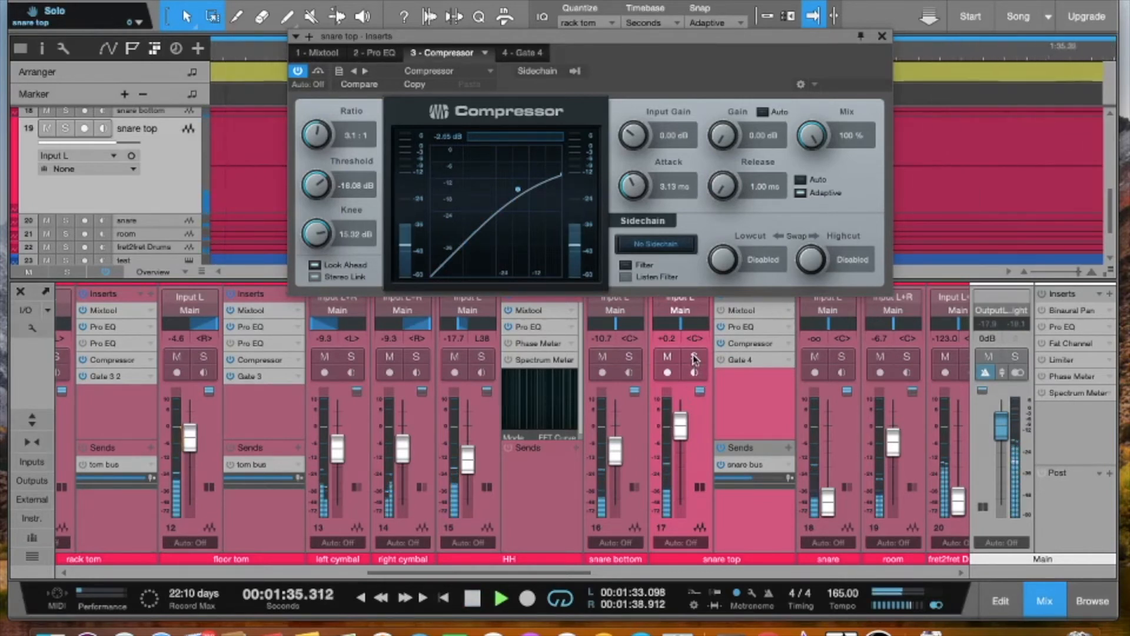
click(695, 357)
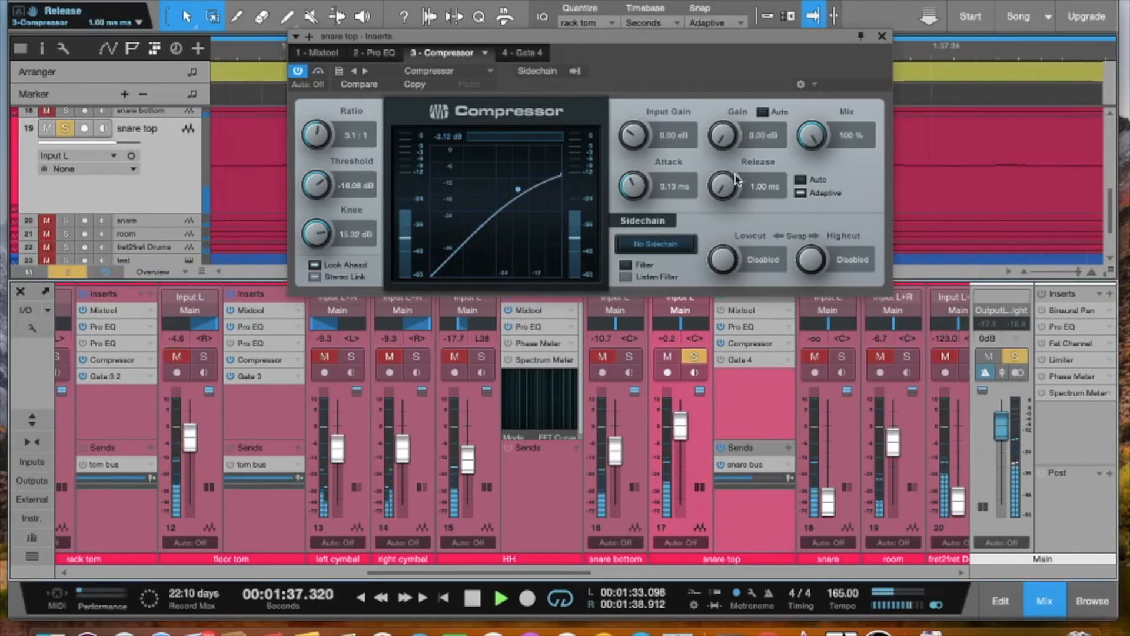
drag(728, 194, 805, 100)
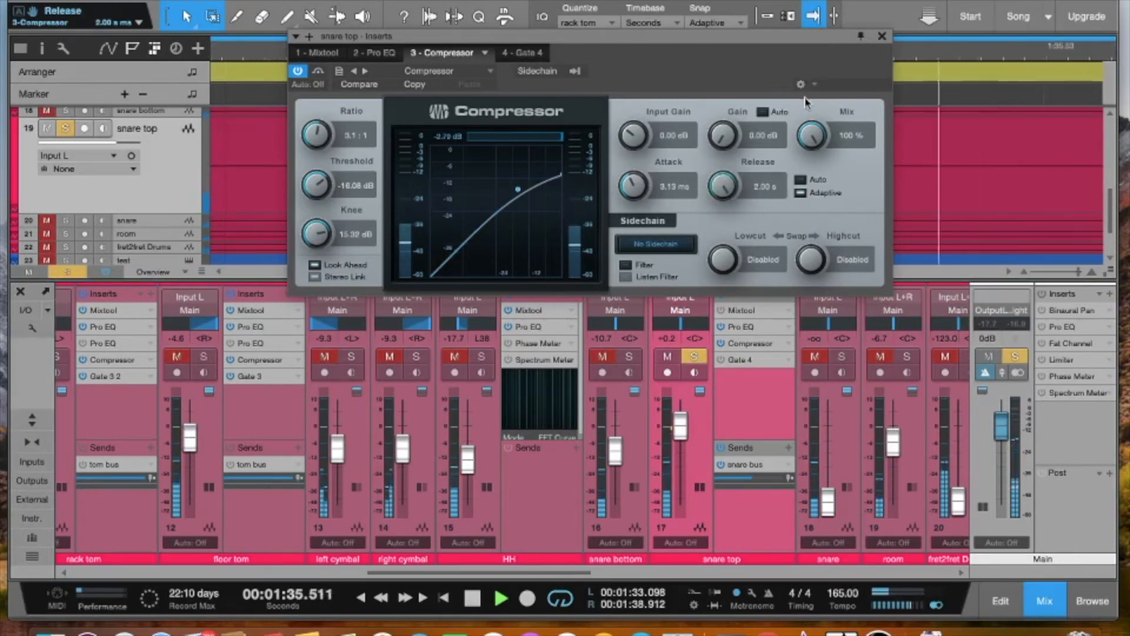
drag(637, 190, 687, 108)
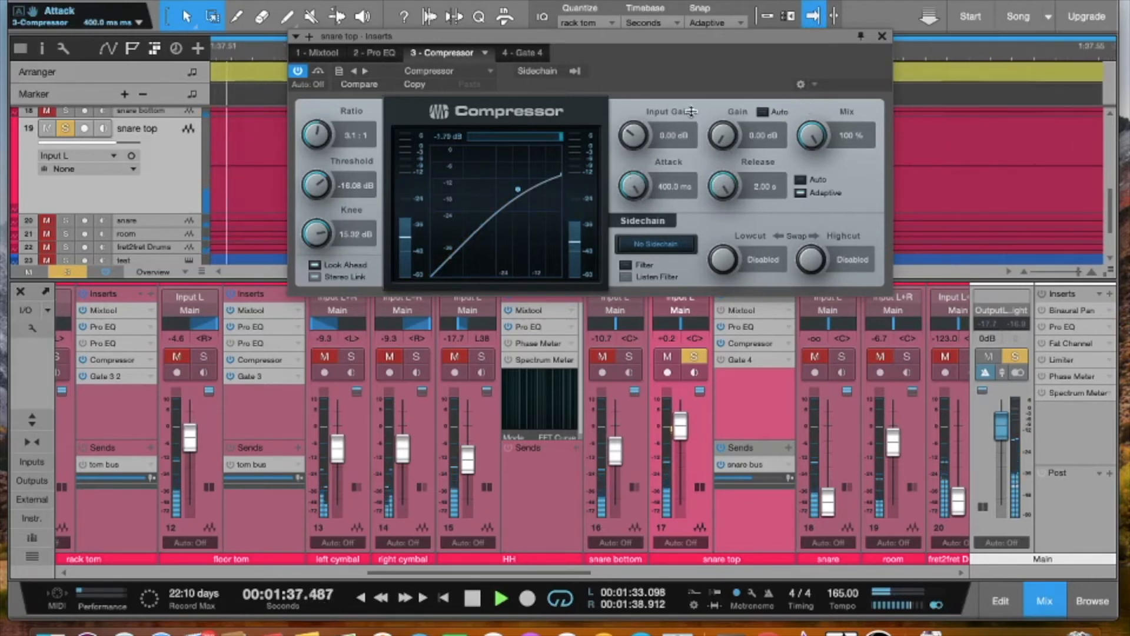
drag(637, 189, 521, 360)
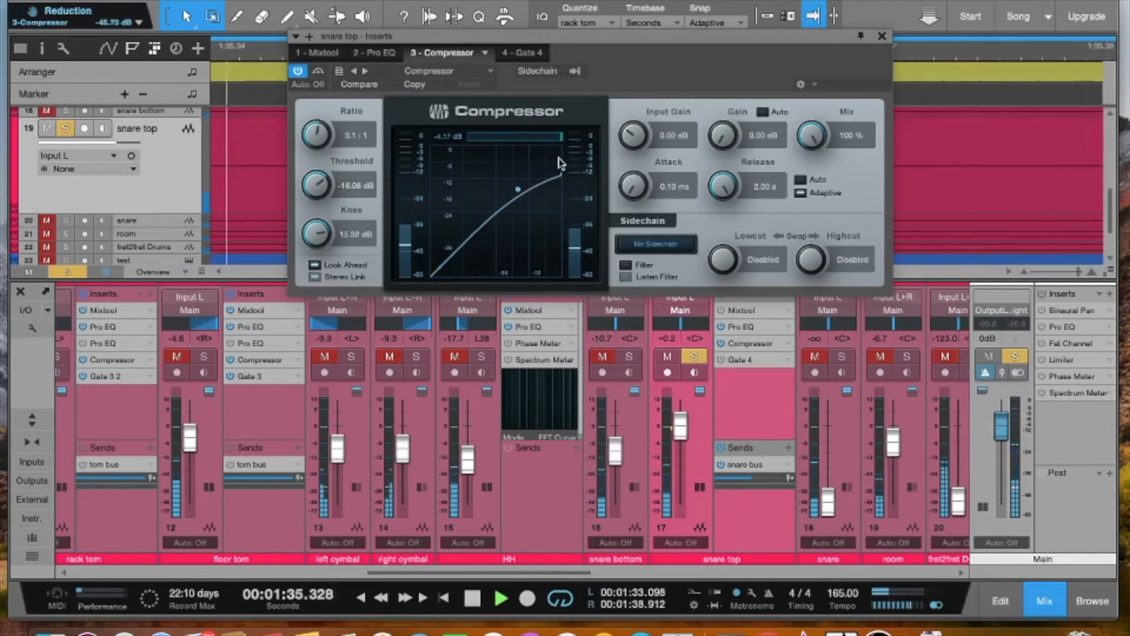
Audition a 1.00 ms Release with the Attack at 0.10 ms and at 400 ms, and stop playback and unsolo snare top
drag(723, 185, 637, 327)
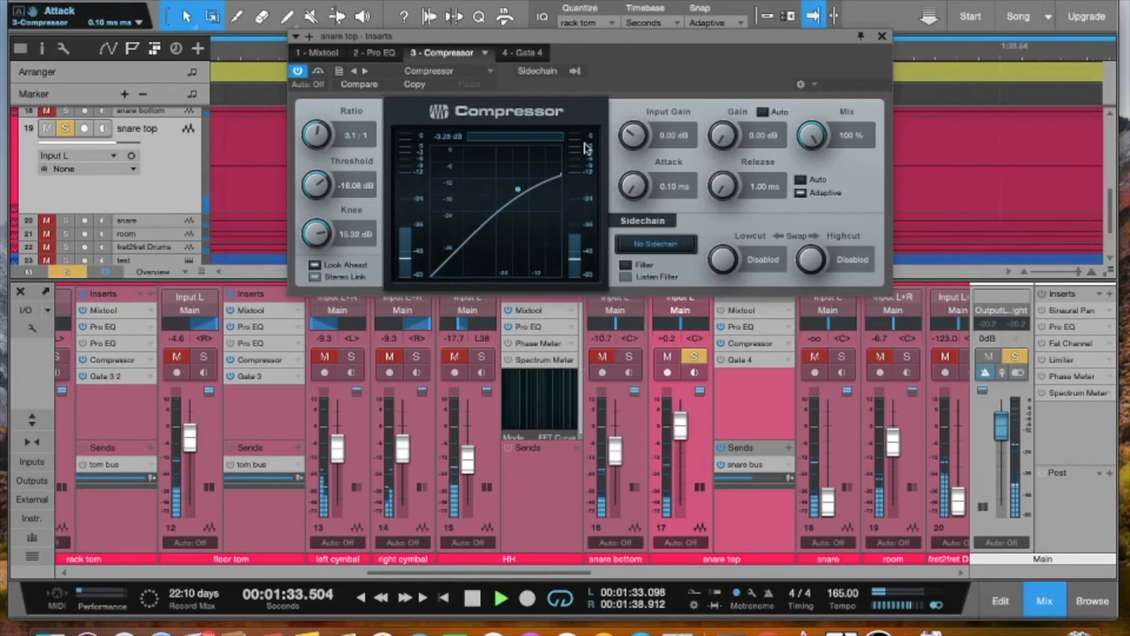
drag(634, 185, 714, 56)
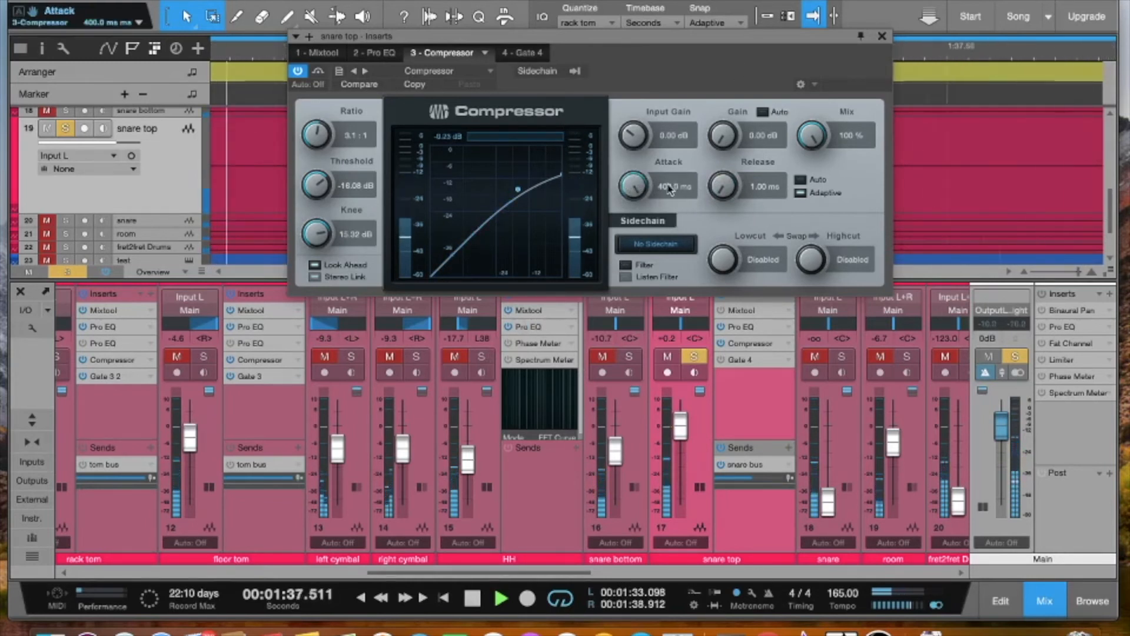
mouse_move(638, 179)
mouse_down()
mouse_move(631, 194)
mouse_move(639, 174)
mouse_up()
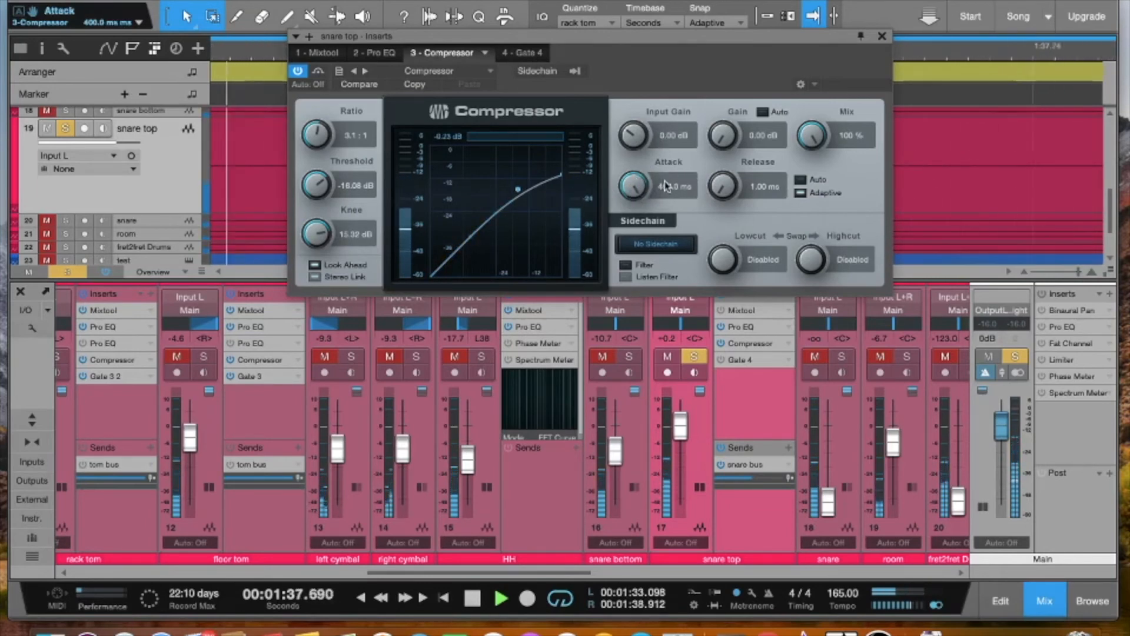
key(space)
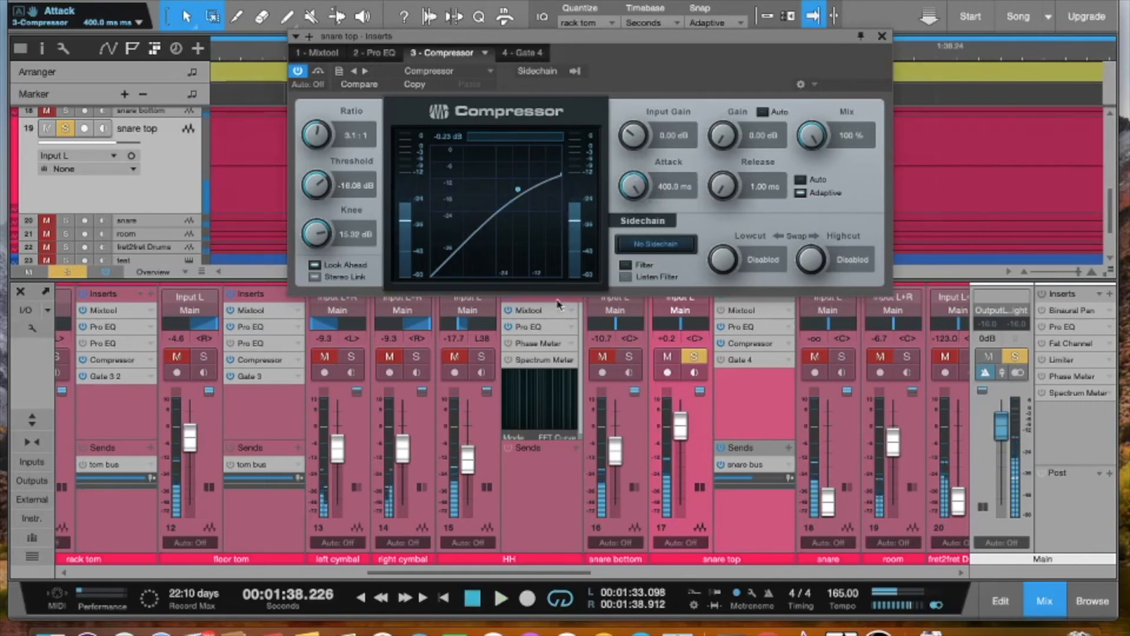
click(696, 357)
Set the snare top compressor's Attack to 2.78 ms and its Release to 7.22 ms
drag(631, 183, 598, 248)
drag(723, 184, 732, 163)
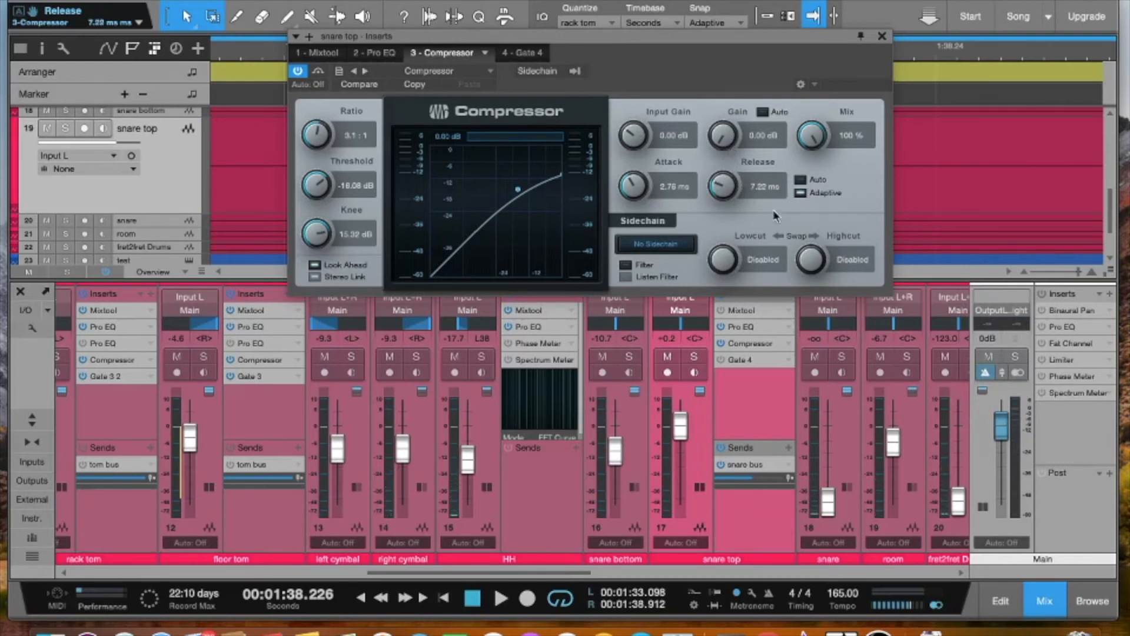